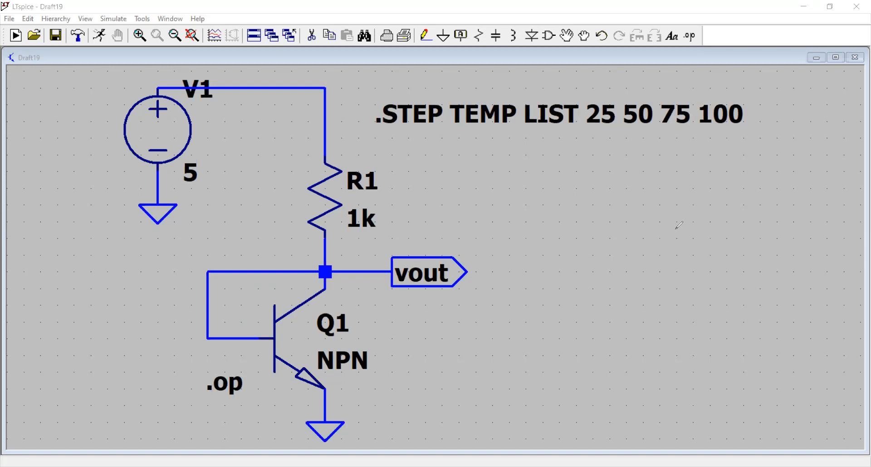
# - Annotate the empty area beside the circuit with "@ 25°C" and the temperature range "-40°C to +150°C", underlining both
pyautogui.moveTo(693, 216)
pyautogui.mouseDown()
pyautogui.moveTo(694, 227)
pyautogui.moveTo(722, 223)
pyautogui.moveTo(741, 206)
pyautogui.moveTo(766, 227)
pyautogui.moveTo(728, 232)
pyautogui.mouseUp()
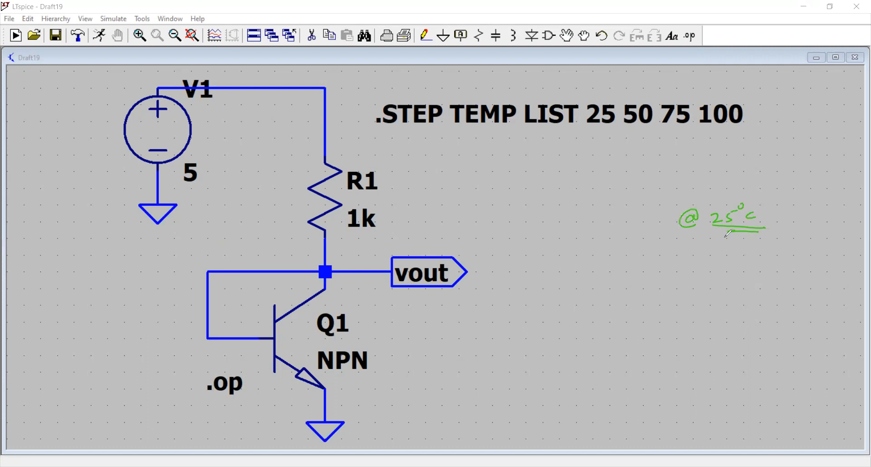
pyautogui.moveTo(725, 253); pyautogui.dragTo(725, 239)
pyautogui.moveTo(663, 298)
pyautogui.mouseDown()
pyautogui.moveTo(681, 300)
pyautogui.moveTo(692, 282)
pyautogui.moveTo(703, 295)
pyautogui.moveTo(753, 291)
pyautogui.mouseUp()
pyautogui.moveTo(753, 283)
pyautogui.mouseDown()
pyautogui.moveTo(752, 290)
pyautogui.moveTo(771, 283)
pyautogui.moveTo(778, 271)
pyautogui.moveTo(785, 288)
pyautogui.mouseUp()
pyautogui.moveTo(669, 313); pyautogui.dragTo(792, 300)
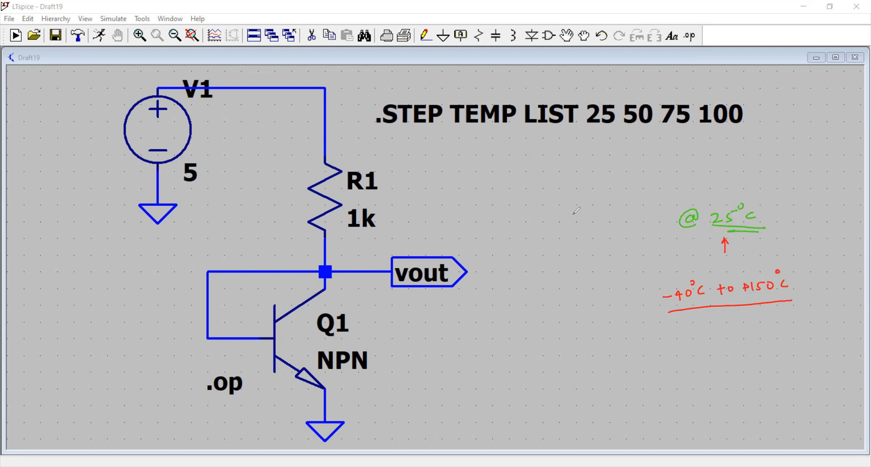
# - Sketch a transistor output characteristic with a load line, label the axes Ic and VCE, and mark the operating point
pyautogui.moveTo(558, 203)
pyautogui.mouseDown()
pyautogui.moveTo(557, 262)
pyautogui.moveTo(611, 252)
pyautogui.moveTo(566, 238)
pyautogui.moveTo(618, 236)
pyautogui.mouseUp()
pyautogui.moveTo(565, 226)
pyautogui.mouseDown()
pyautogui.moveTo(564, 217)
pyautogui.moveTo(567, 262)
pyautogui.mouseUp()
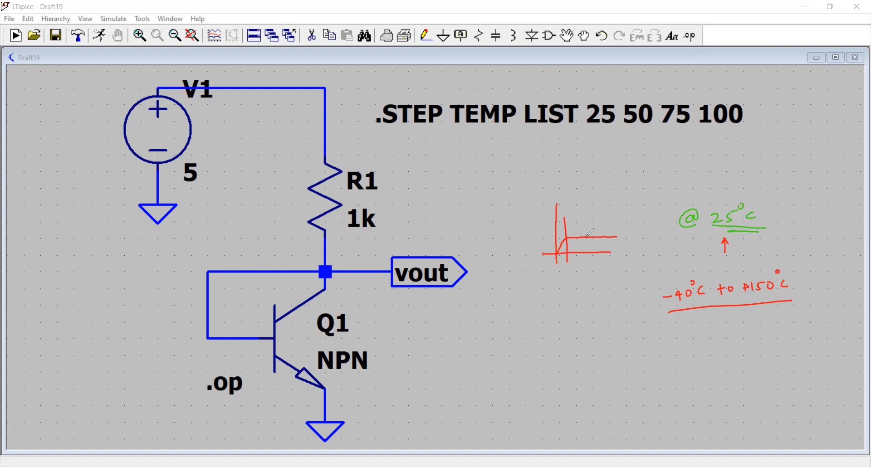
pyautogui.moveTo(550, 207); pyautogui.dragTo(619, 266)
pyautogui.moveTo(533, 222); pyautogui.dragTo(542, 222)
pyautogui.moveTo(539, 222); pyautogui.dragTo(547, 229)
pyautogui.moveTo(588, 260); pyautogui.dragTo(605, 267)
pyautogui.moveTo(602, 271); pyautogui.dragTo(606, 271)
pyautogui.moveTo(583, 237); pyautogui.dragTo(586, 233)
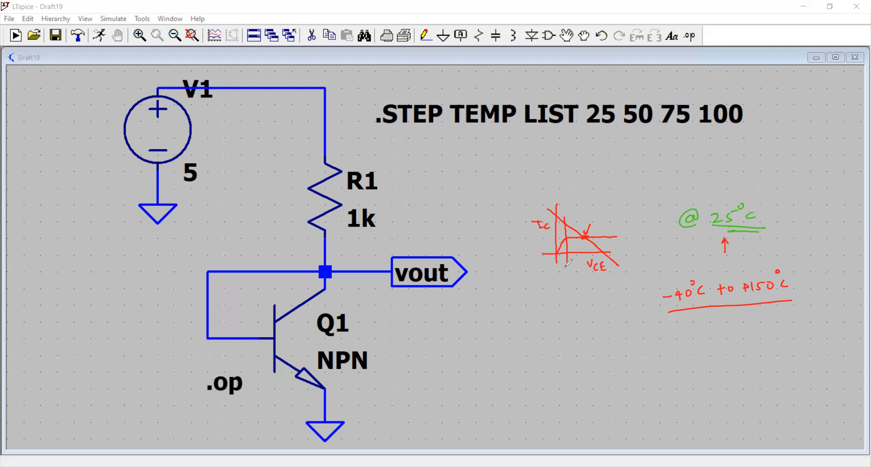
# - Mark the sketch's knee point, label the operating point "Linear", underline VCE, and add an arrow below the vout label
pyautogui.moveTo(559, 269); pyautogui.dragTo(566, 264)
pyautogui.moveTo(587, 208)
pyautogui.mouseDown()
pyautogui.moveTo(591, 219)
pyautogui.moveTo(628, 219)
pyautogui.mouseUp()
pyautogui.moveTo(584, 280); pyautogui.dragTo(604, 279)
pyautogui.moveTo(431, 295); pyautogui.dragTo(431, 298)
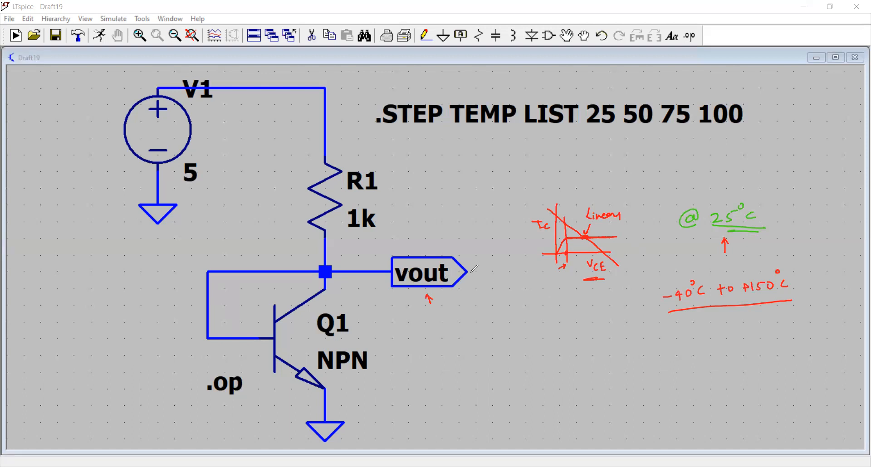
# - Sketch a non-inverting op-amp stage with feedback resistors and ground, and draw an arrow from vout to its input
pyautogui.moveTo(497, 306)
pyautogui.mouseDown()
pyautogui.moveTo(526, 305)
pyautogui.moveTo(529, 333)
pyautogui.mouseUp()
pyautogui.moveTo(524, 293)
pyautogui.mouseDown()
pyautogui.moveTo(558, 311)
pyautogui.moveTo(531, 334)
pyautogui.mouseUp()
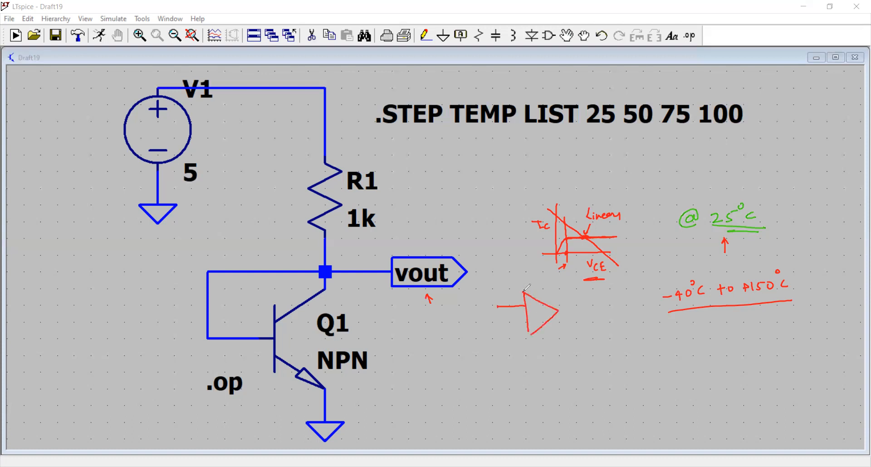
pyautogui.moveTo(530, 305); pyautogui.dragTo(530, 313)
pyautogui.moveTo(527, 309); pyautogui.dragTo(539, 323)
pyautogui.moveTo(495, 307); pyautogui.dragTo(498, 307)
pyautogui.moveTo(460, 287); pyautogui.dragTo(487, 302)
pyautogui.moveTo(484, 298); pyautogui.dragTo(485, 307)
pyautogui.moveTo(527, 326)
pyautogui.mouseDown()
pyautogui.moveTo(511, 331)
pyautogui.moveTo(513, 349)
pyautogui.moveTo(555, 343)
pyautogui.moveTo(587, 305)
pyautogui.mouseUp()
pyautogui.moveTo(475, 357)
pyautogui.mouseDown()
pyautogui.moveTo(516, 349)
pyautogui.moveTo(475, 377)
pyautogui.moveTo(487, 384)
pyautogui.mouseUp()
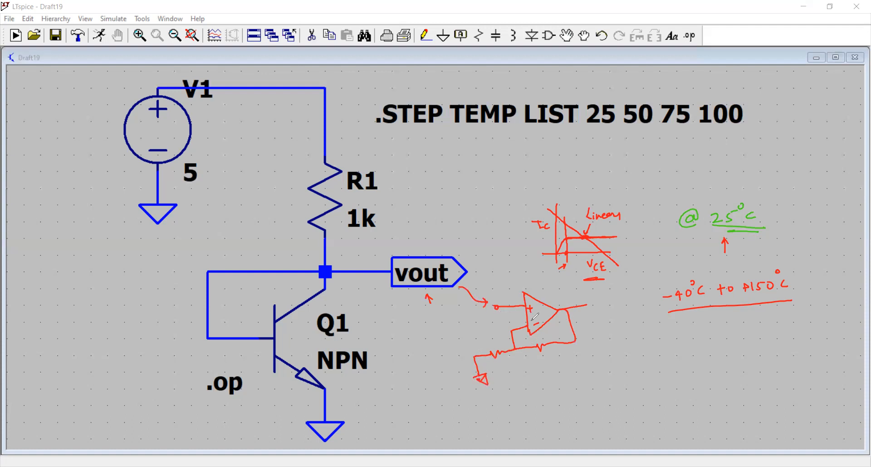
# - Underline vout, the 5 V supply value and R1, and draw the input current path Iin through R1
pyautogui.moveTo(428, 282); pyautogui.dragTo(413, 283)
pyautogui.moveTo(199, 182); pyautogui.dragTo(188, 192)
pyautogui.moveTo(349, 194); pyautogui.dragTo(371, 192)
pyautogui.moveTo(240, 115)
pyautogui.mouseDown()
pyautogui.moveTo(308, 124)
pyautogui.moveTo(325, 222)
pyautogui.mouseUp()
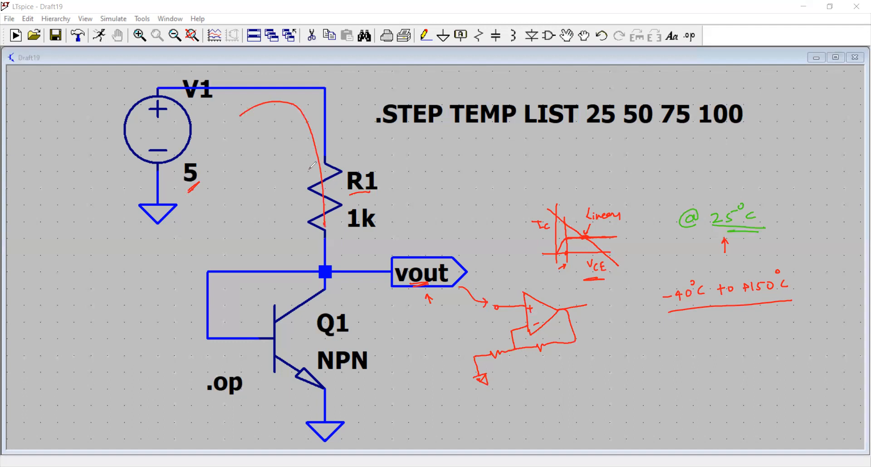
pyautogui.moveTo(321, 173)
pyautogui.mouseDown()
pyautogui.moveTo(305, 171)
pyautogui.moveTo(299, 191)
pyautogui.mouseUp()
pyautogui.moveTo(301, 191); pyautogui.dragTo(309, 192)
# - Mark the Q1 currents on the circuit with arrows and the labels IC, IB and IE
pyautogui.moveTo(334, 281)
pyautogui.mouseDown()
pyautogui.moveTo(335, 293)
pyautogui.moveTo(344, 281)
pyautogui.moveTo(341, 290)
pyautogui.moveTo(352, 289)
pyautogui.mouseUp()
pyautogui.moveTo(205, 308); pyautogui.dragTo(210, 309)
pyautogui.moveTo(239, 319); pyautogui.dragTo(241, 326)
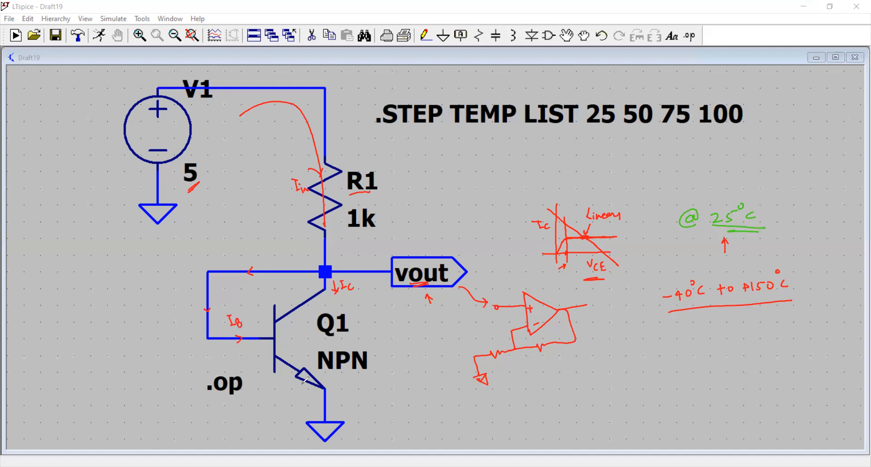
pyautogui.moveTo(322, 396); pyautogui.dragTo(337, 404)
pyautogui.moveTo(341, 391); pyautogui.dragTo(351, 404)
# - Label Q1's terminals C, B and E, and mark the shared collector node and the base with dots
pyautogui.moveTo(320, 284); pyautogui.dragTo(318, 291)
pyautogui.moveTo(263, 330); pyautogui.dragTo(268, 337)
pyautogui.moveTo(309, 388); pyautogui.dragTo(311, 391)
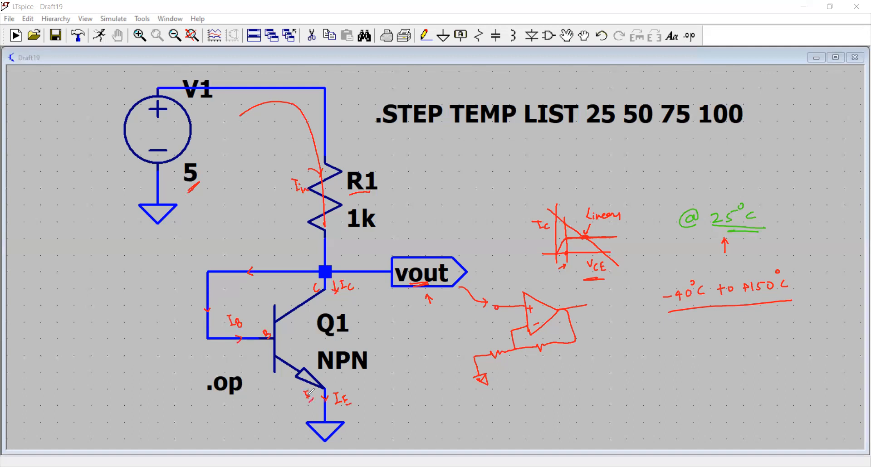
pyautogui.moveTo(326, 268); pyautogui.dragTo(322, 273)
pyautogui.click(271, 338)
# - Underline Q1 and NPN and write "PN diode" beside the transistor
pyautogui.moveTo(325, 339); pyautogui.dragTo(356, 335)
pyautogui.moveTo(327, 373); pyautogui.dragTo(369, 371)
pyautogui.moveTo(373, 328); pyautogui.dragTo(398, 321)
pyautogui.moveTo(370, 339)
pyautogui.mouseDown()
pyautogui.moveTo(401, 326)
pyautogui.moveTo(373, 303)
pyautogui.moveTo(382, 299)
pyautogui.moveTo(382, 315)
pyautogui.mouseUp()
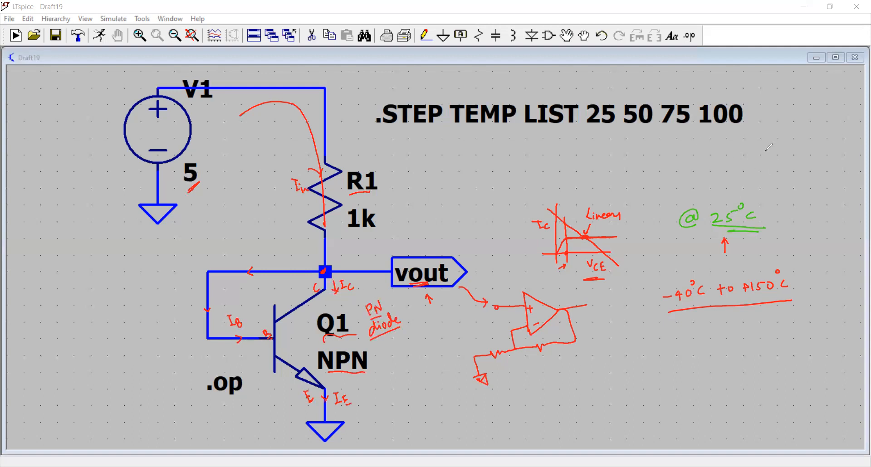
# - Sketch the equivalent circuit of V1 5V, R1 and a diode to GND with Iin and ID, and brace both circuits
pyautogui.moveTo(763, 172); pyautogui.dragTo(768, 193)
pyautogui.moveTo(769, 140); pyautogui.dragTo(776, 140)
pyautogui.moveTo(781, 139)
pyautogui.mouseDown()
pyautogui.moveTo(779, 155)
pyautogui.moveTo(789, 151)
pyautogui.moveTo(781, 182)
pyautogui.moveTo(744, 182)
pyautogui.moveTo(778, 203)
pyautogui.moveTo(771, 226)
pyautogui.mouseUp()
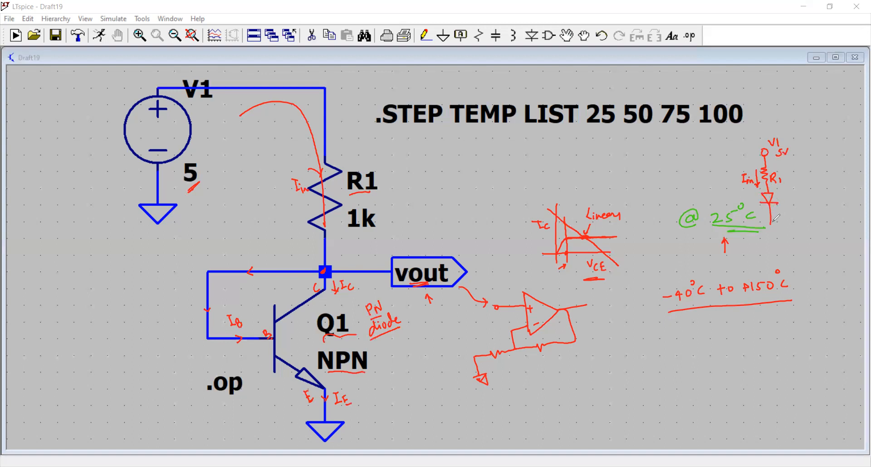
pyautogui.moveTo(756, 190)
pyautogui.mouseDown()
pyautogui.moveTo(759, 210)
pyautogui.moveTo(776, 227)
pyautogui.mouseUp()
pyautogui.moveTo(767, 227)
pyautogui.mouseDown()
pyautogui.moveTo(779, 226)
pyautogui.moveTo(780, 235)
pyautogui.moveTo(793, 224)
pyautogui.moveTo(802, 234)
pyautogui.mouseUp()
pyautogui.moveTo(805, 147); pyautogui.dragTo(804, 235)
pyautogui.moveTo(395, 184)
pyautogui.mouseDown()
pyautogui.moveTo(385, 130)
pyautogui.moveTo(385, 356)
pyautogui.mouseUp()
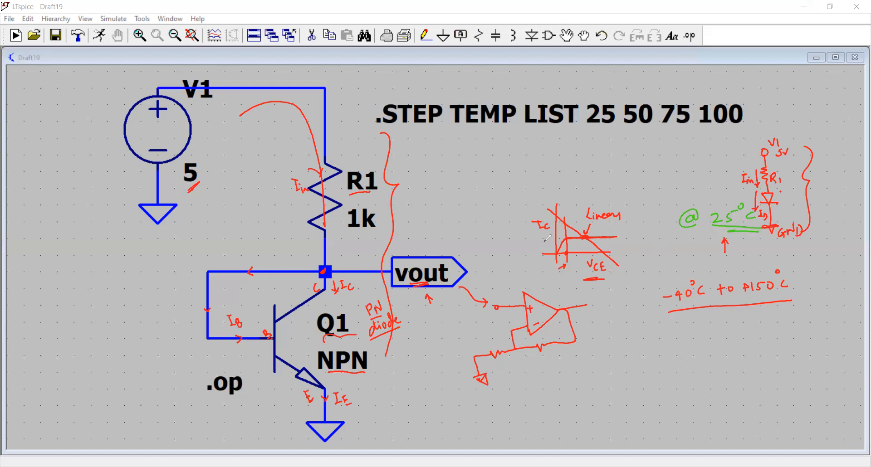
# - Underline Iin and mark VBE with plus and minus signs on both Q1 and the equivalent diode
pyautogui.moveTo(291, 203); pyautogui.dragTo(308, 197)
pyautogui.moveTo(248, 351); pyautogui.dragTo(256, 351)
pyautogui.moveTo(251, 347); pyautogui.dragTo(251, 355)
pyautogui.moveTo(300, 411); pyautogui.dragTo(308, 411)
pyautogui.moveTo(257, 385); pyautogui.dragTo(284, 393)
pyautogui.moveTo(734, 194); pyautogui.dragTo(746, 193)
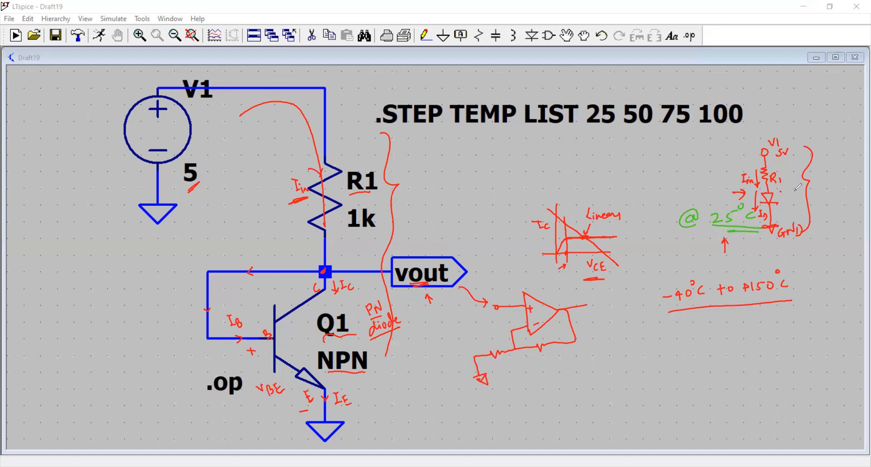
pyautogui.moveTo(783, 187); pyautogui.dragTo(784, 197)
pyautogui.moveTo(779, 217); pyautogui.dragTo(790, 207)
# - Sketch the diode's ID versus VBE curve with a 0.7V knee and the label Si, and circle VBE at Q1
pyautogui.moveTo(467, 145)
pyautogui.mouseDown()
pyautogui.moveTo(469, 202)
pyautogui.moveTo(520, 194)
pyautogui.mouseUp()
pyautogui.moveTo(444, 159); pyautogui.dragTo(450, 159)
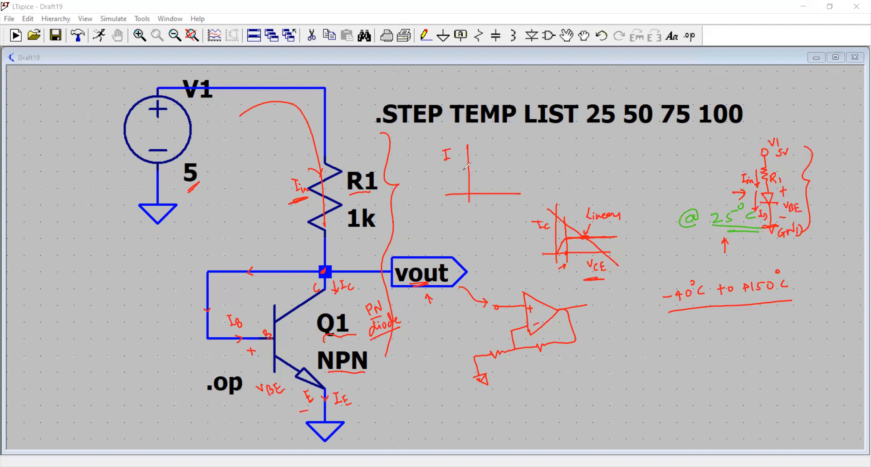
pyautogui.moveTo(489, 204); pyautogui.dragTo(498, 204)
pyautogui.moveTo(453, 151); pyautogui.dragTo(458, 161)
pyautogui.moveTo(498, 202)
pyautogui.mouseDown()
pyautogui.moveTo(501, 215)
pyautogui.moveTo(515, 216)
pyautogui.mouseUp()
pyautogui.moveTo(471, 191); pyautogui.dragTo(505, 145)
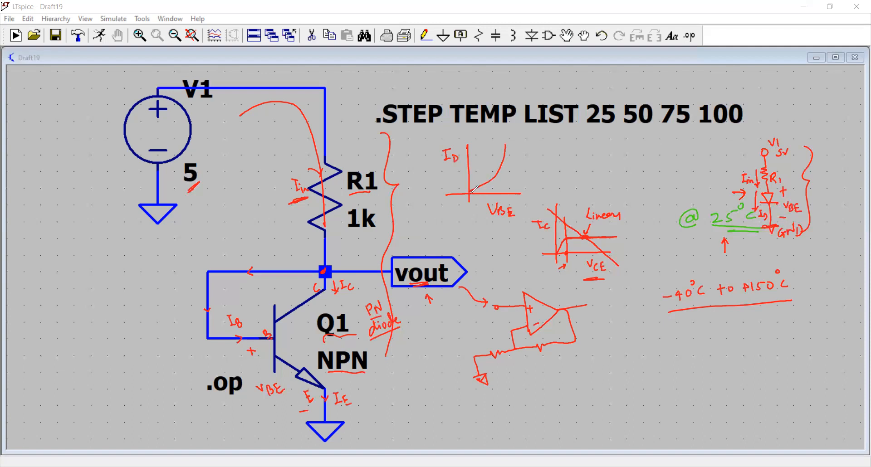
pyautogui.moveTo(484, 179)
pyautogui.mouseDown()
pyautogui.moveTo(476, 198)
pyautogui.moveTo(485, 203)
pyautogui.moveTo(527, 174)
pyautogui.mouseUp()
pyautogui.click(479, 203)
pyautogui.moveTo(533, 169); pyautogui.dragTo(544, 178)
pyautogui.moveTo(279, 370)
pyautogui.mouseDown()
pyautogui.moveTo(261, 381)
pyautogui.moveTo(291, 379)
pyautogui.mouseUp()
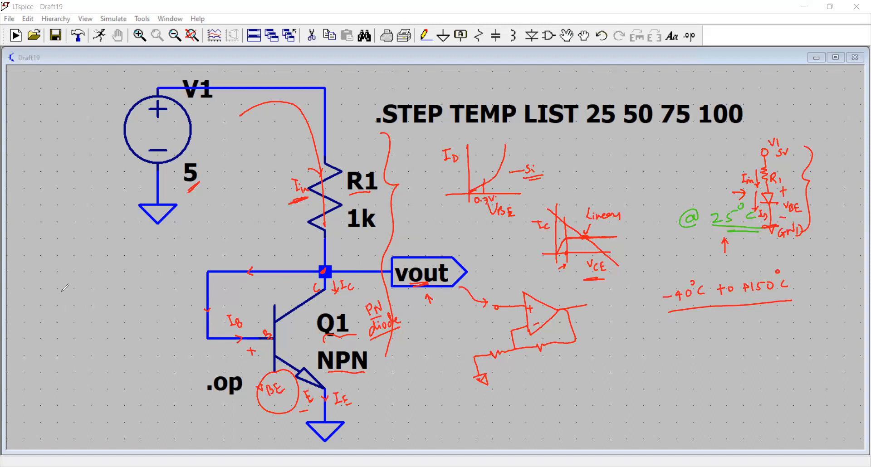
# - Clear all annotations, then mark the current through R1 and Q1's base-emitter polarity, and circle the .op directive
pyautogui.press('e')
pyautogui.moveTo(298, 170); pyautogui.dragTo(298, 204)
pyautogui.moveTo(250, 353); pyautogui.dragTo(254, 358)
pyautogui.moveTo(285, 391); pyautogui.dragTo(292, 389)
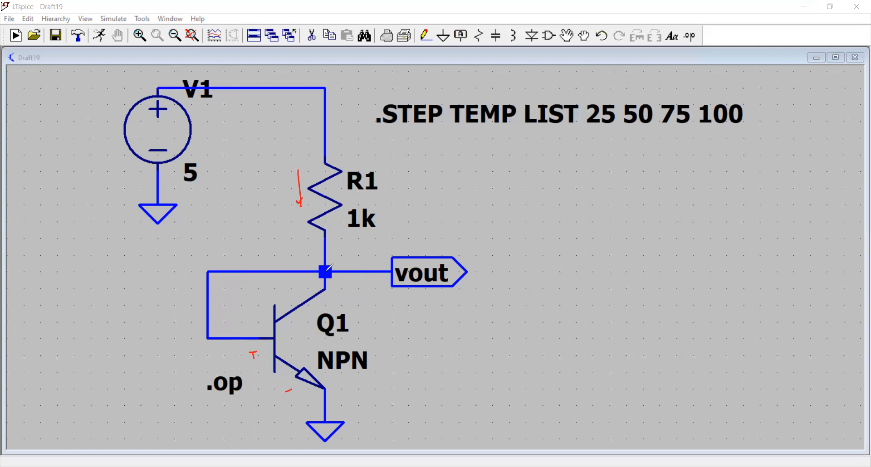
pyautogui.moveTo(239, 363)
pyautogui.mouseDown()
pyautogui.moveTo(233, 405)
pyautogui.moveTo(236, 366)
pyautogui.mouseUp()
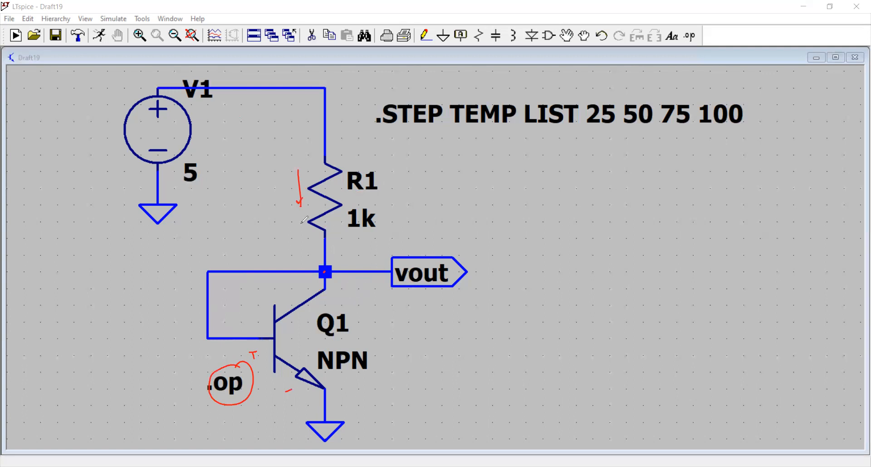
# - Point an arrow at the temperature list, label the base-emitter voltage VBE, and write "= VBE" beside vout
pyautogui.moveTo(637, 82); pyautogui.dragTo(634, 92)
pyautogui.moveTo(262, 374); pyautogui.dragTo(279, 377)
pyautogui.moveTo(274, 382); pyautogui.dragTo(281, 385)
pyautogui.moveTo(457, 266); pyautogui.dragTo(494, 276)
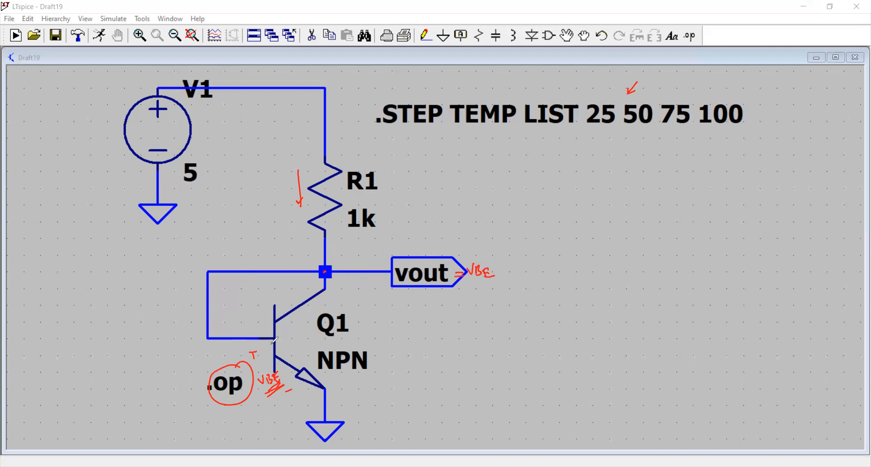
pyautogui.moveTo(472, 280); pyautogui.dragTo(467, 283)
# - Sketch a falling graph of VBE (V) against T (°C) below the temperature sweep directive
pyautogui.moveTo(514, 156)
pyautogui.mouseDown()
pyautogui.moveTo(520, 204)
pyautogui.moveTo(578, 197)
pyautogui.mouseUp()
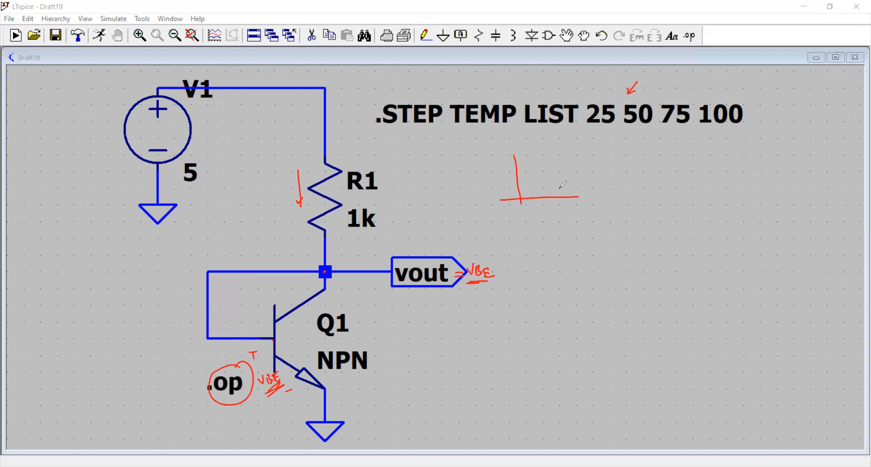
pyautogui.moveTo(525, 167); pyautogui.dragTo(571, 189)
pyautogui.moveTo(486, 163); pyautogui.dragTo(506, 170)
pyautogui.moveTo(542, 205); pyautogui.dragTo(550, 204)
pyautogui.moveTo(547, 205)
pyautogui.mouseDown()
pyautogui.moveTo(551, 214)
pyautogui.moveTo(558, 207)
pyautogui.mouseUp()
pyautogui.moveTo(568, 204); pyautogui.dragTo(573, 216)
pyautogui.moveTo(494, 177)
pyautogui.mouseDown()
pyautogui.moveTo(493, 190)
pyautogui.moveTo(501, 179)
pyautogui.moveTo(503, 192)
pyautogui.mouseUp()
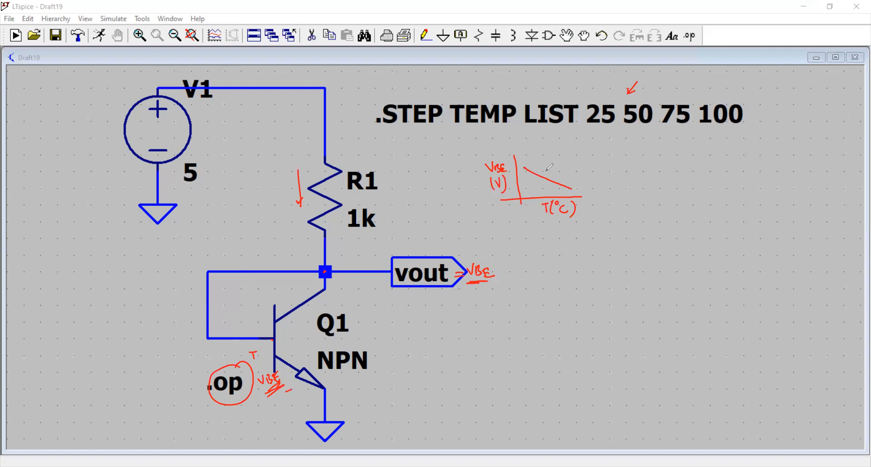
# - Label the slope of the VBE-temperature line as -2mV/°C and underline it
pyautogui.moveTo(543, 172); pyautogui.dragTo(576, 171)
pyautogui.moveTo(580, 165)
pyautogui.mouseDown()
pyautogui.moveTo(606, 157)
pyautogui.moveTo(620, 171)
pyautogui.moveTo(581, 180)
pyautogui.moveTo(618, 178)
pyautogui.mouseUp()
pyautogui.click(618, 172)
pyautogui.moveTo(599, 182); pyautogui.dragTo(608, 181)
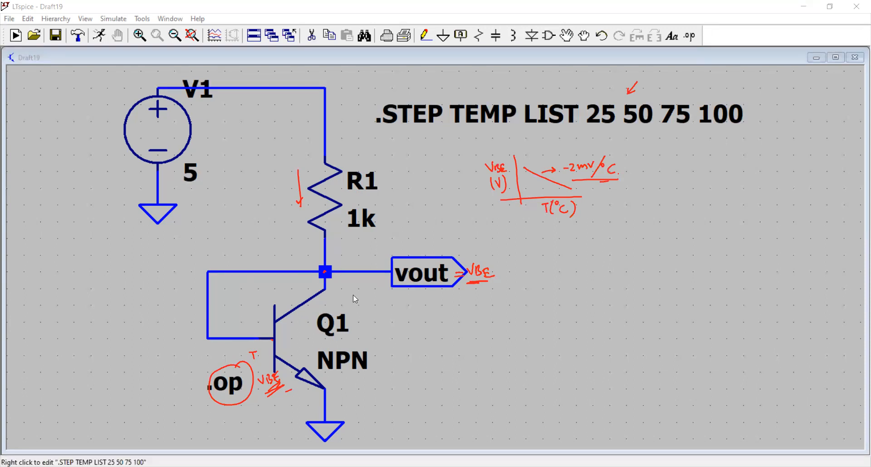
# - Comment out the temperature sweep directive so it reads ";.STEP TEMP LIST 25 50 75 100"
pyautogui.rightClick(404, 117)
pyautogui.click(313, 286)
pyautogui.write(';.STEP TEMP LIST 25 50 75 100')
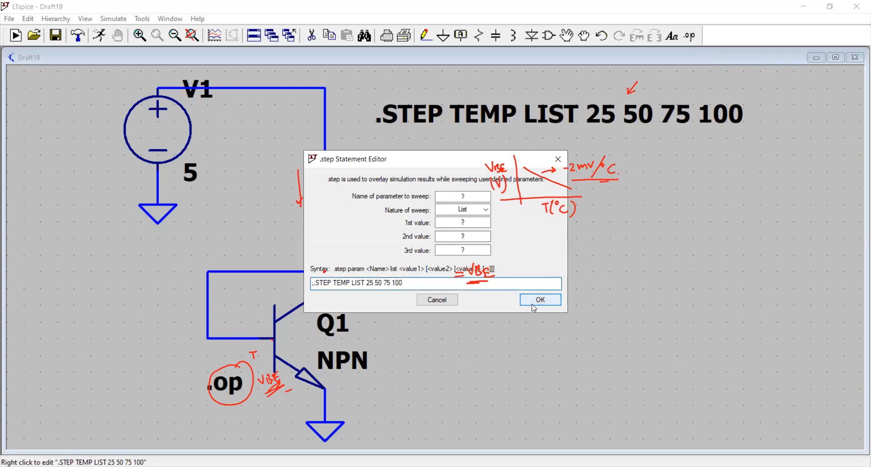
pyautogui.press('Return')
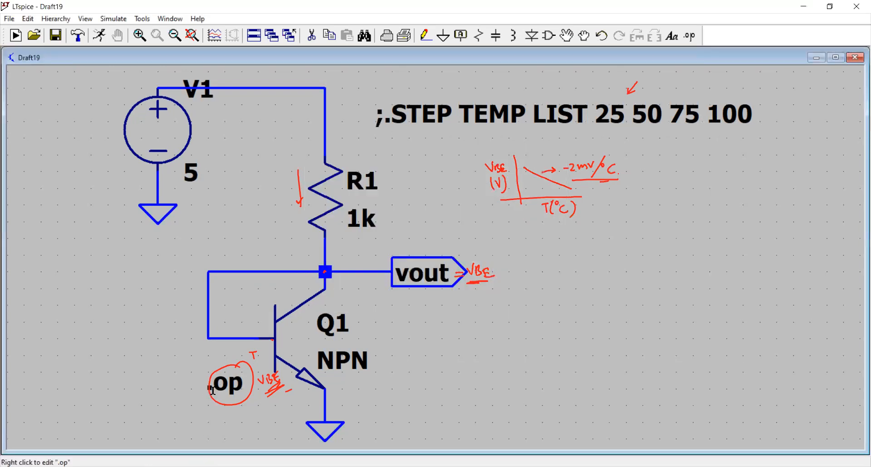
# - Run the operating-point simulation and move the results window clear of the circuit
pyautogui.click(100, 37)
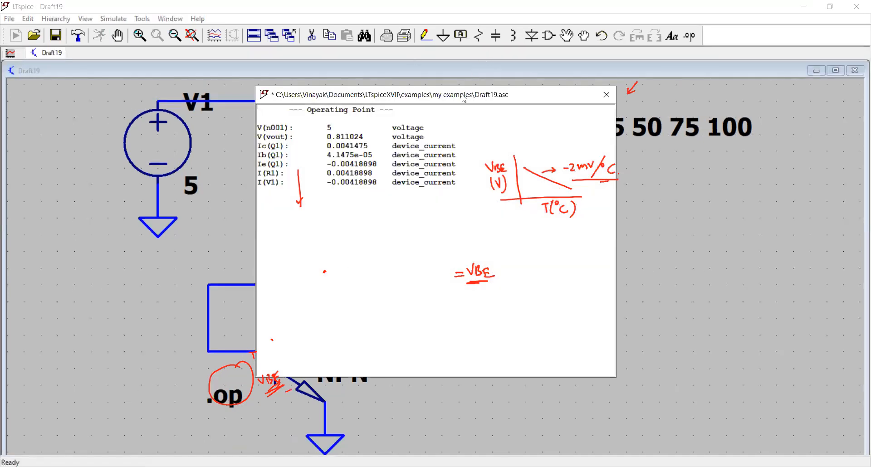
pyautogui.moveTo(464, 99); pyautogui.dragTo(714, 231)
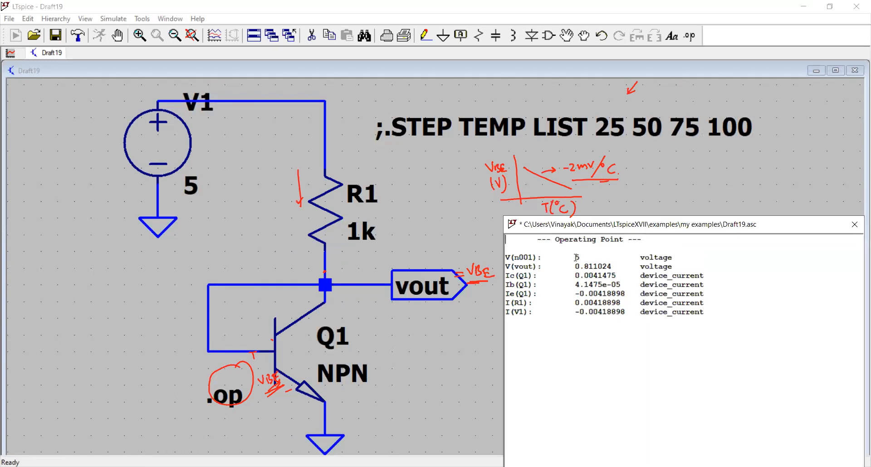
# - Examine the operating-point results line by line: the supply and vout voltages, Q1's currents, and the R1 and V1 currents
pyautogui.tripleClick(577, 257)
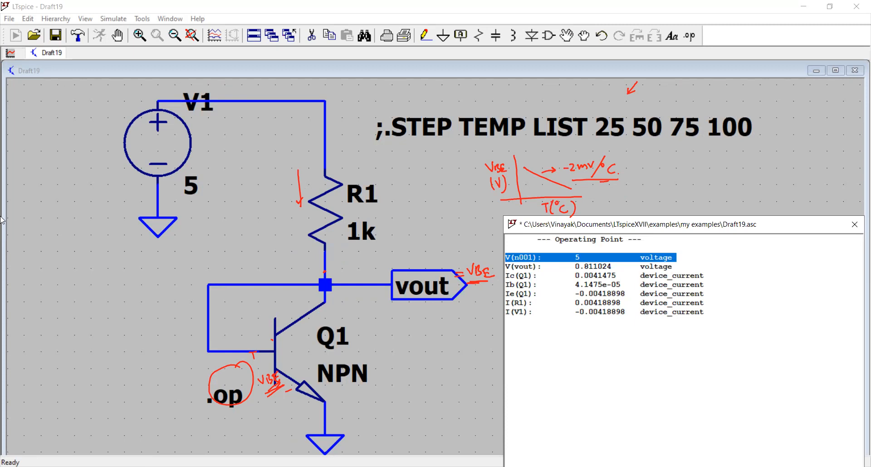
pyautogui.click(326, 159)
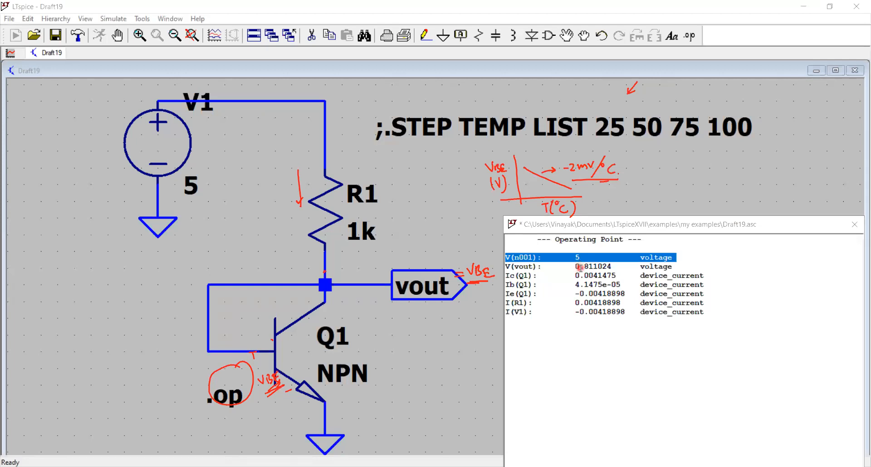
pyautogui.click(580, 268)
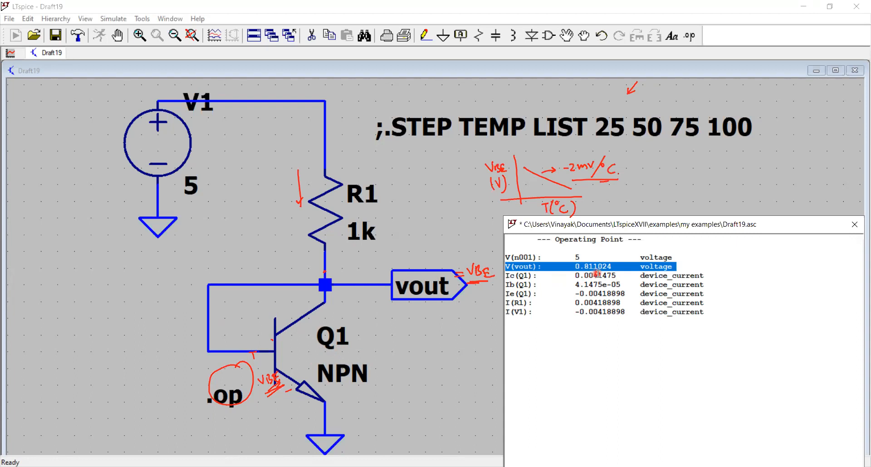
pyautogui.click(598, 275)
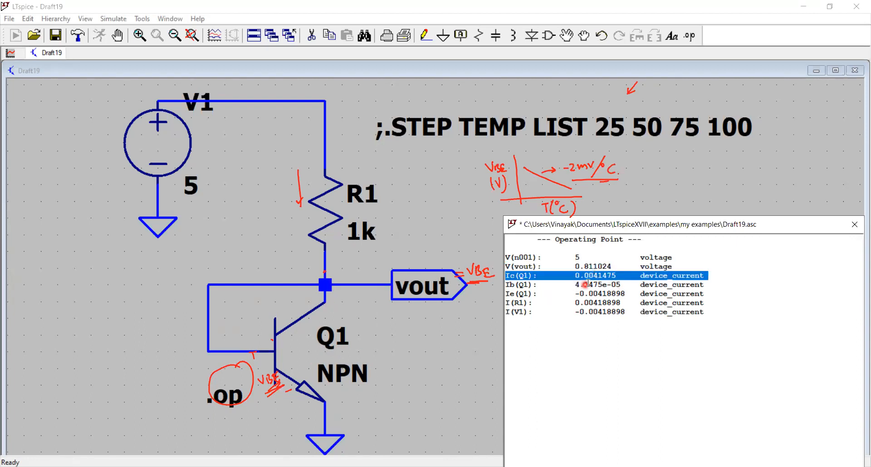
pyautogui.click(587, 285)
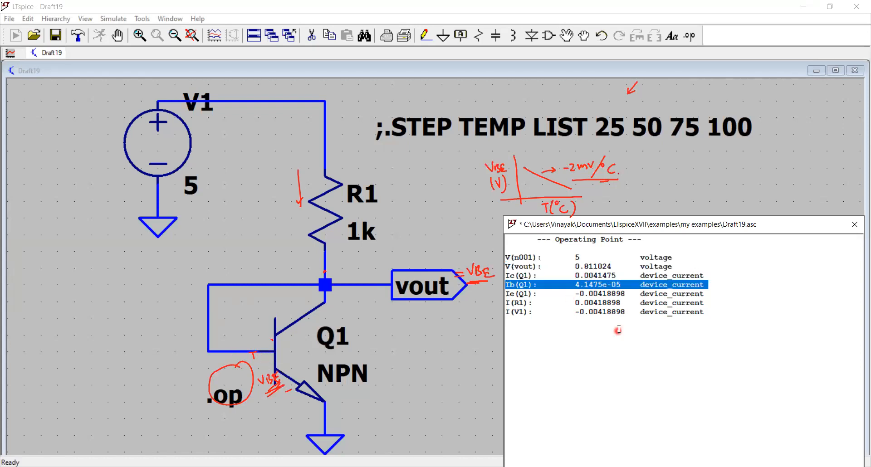
pyautogui.click(594, 294)
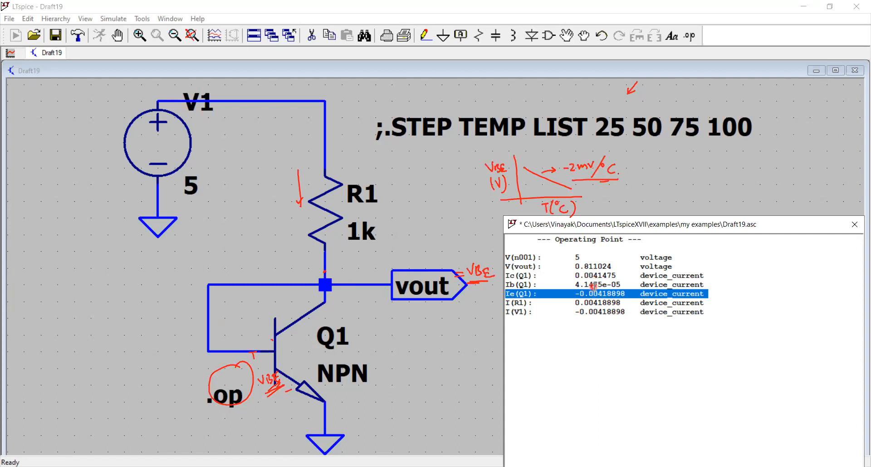
pyautogui.click(591, 303)
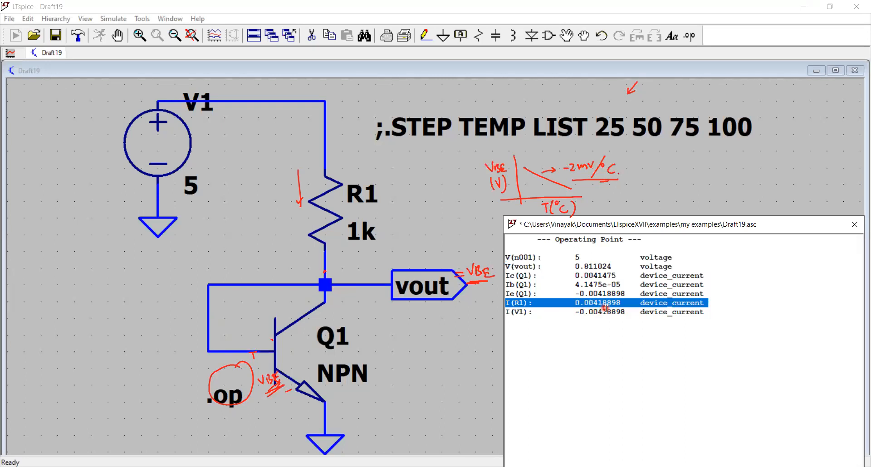
pyautogui.click(598, 313)
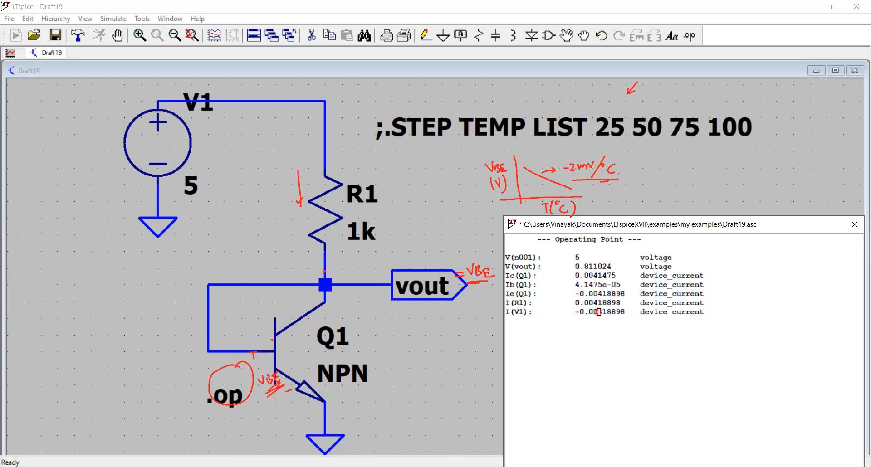
# - Close the operating-point results and reactivate the commented-out sweep directive so it reads ".STEP TEMP LIST 25 50 75 100"
pyautogui.click(598, 312)
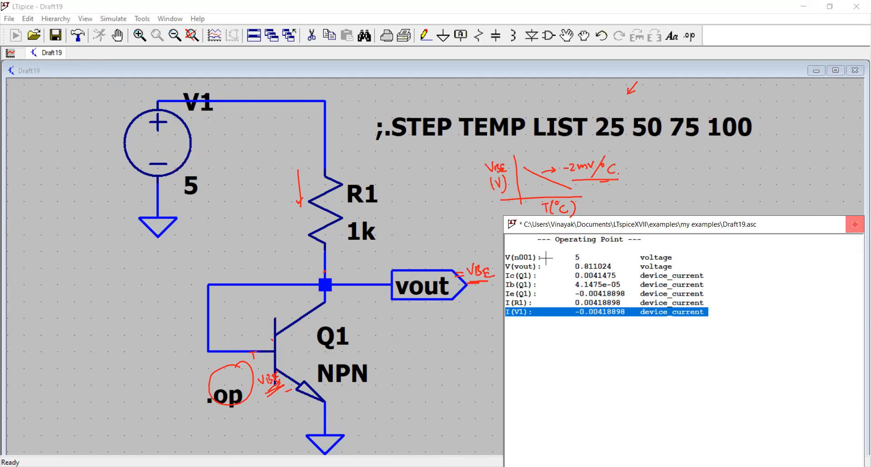
pyautogui.click(858, 229)
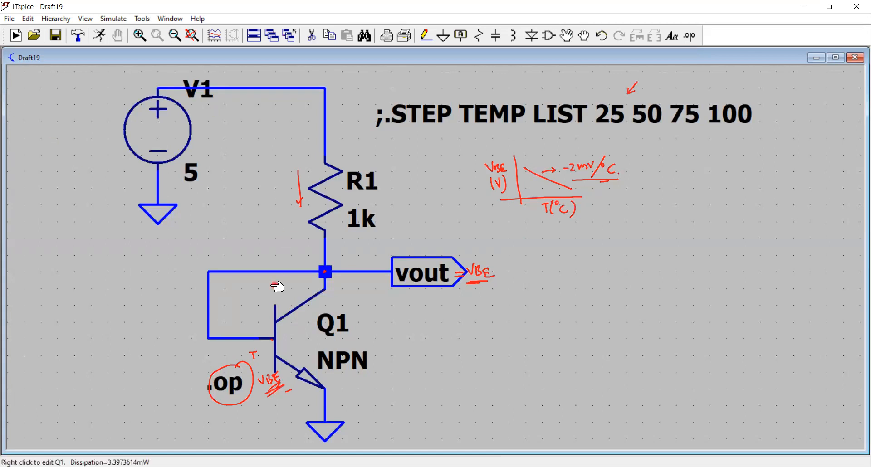
pyautogui.rightClick(414, 112)
pyautogui.click(313, 243)
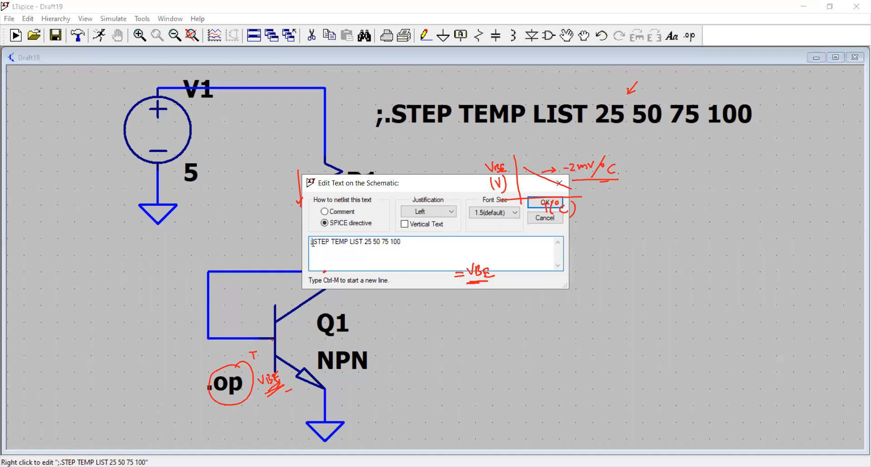
pyautogui.press('Delete')
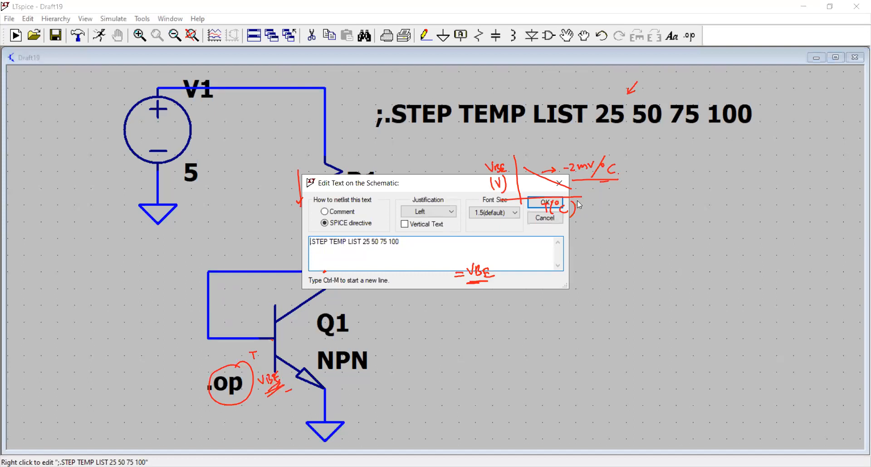
pyautogui.click(545, 205)
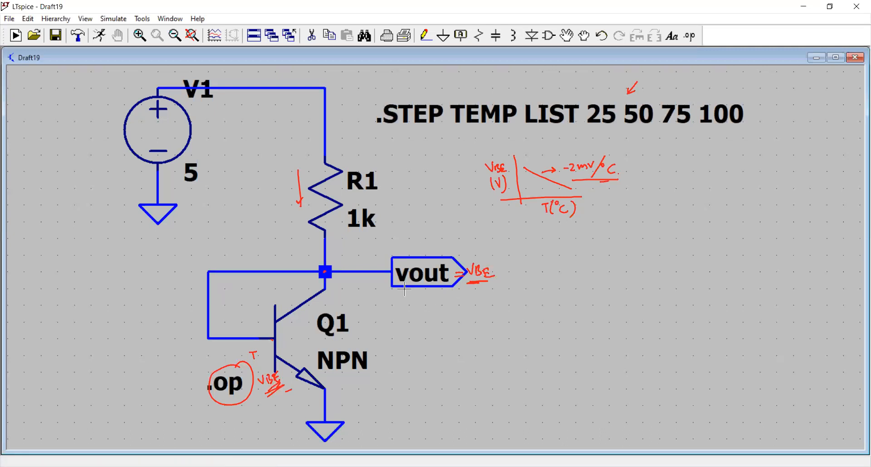
# - Run the temperature sweep simulation and plot the vout voltage against temperature
pyautogui.moveTo(427, 282)
pyautogui.click(99, 36)
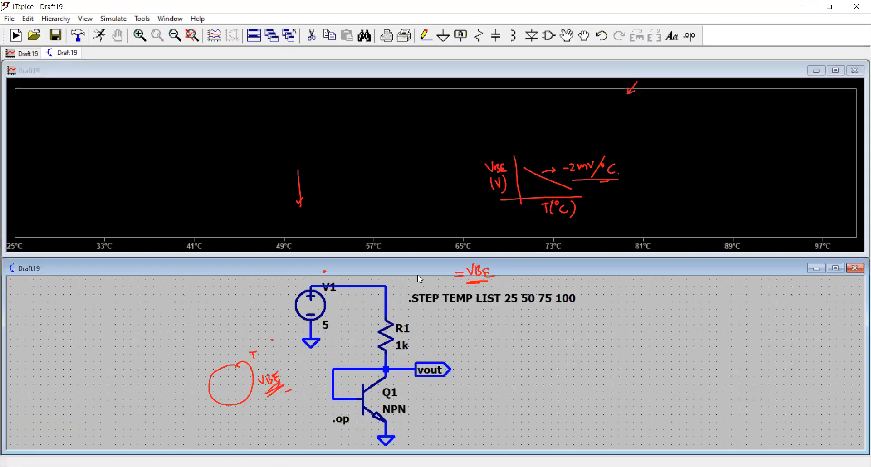
pyautogui.click(402, 368)
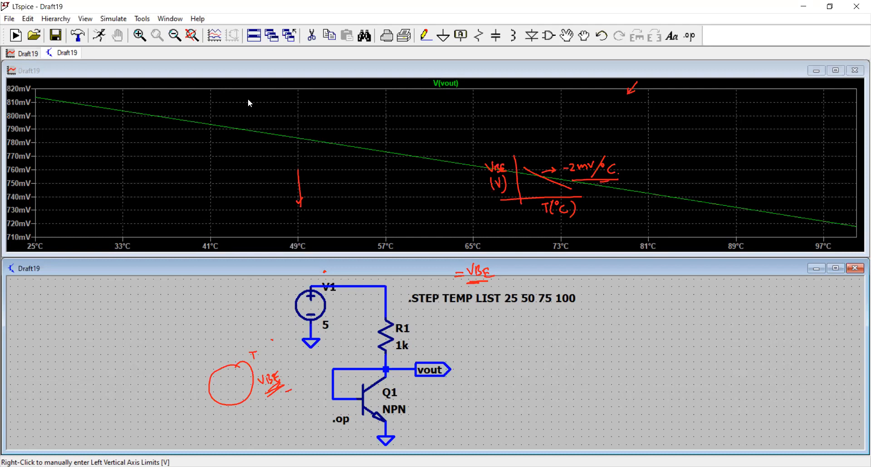
pyautogui.click(32, 135)
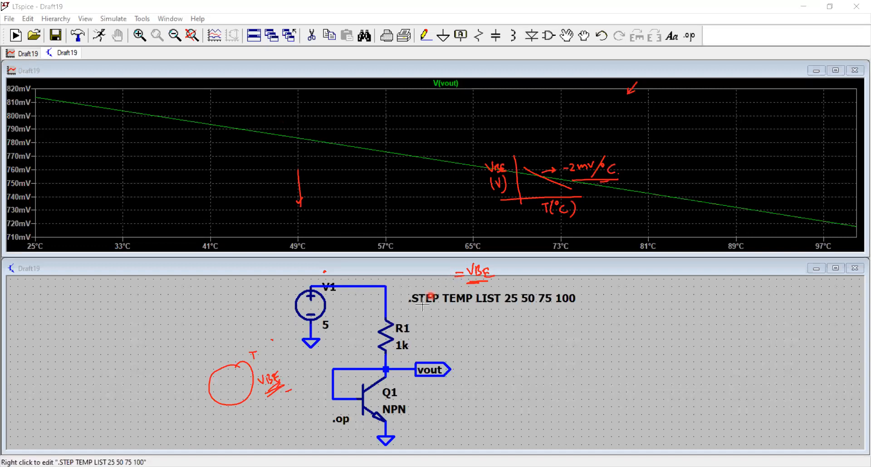
# - Open the temperature sweep directive in the .step Statement Editor and review its sweep type, list values and full statement text
pyautogui.click(689, 36)
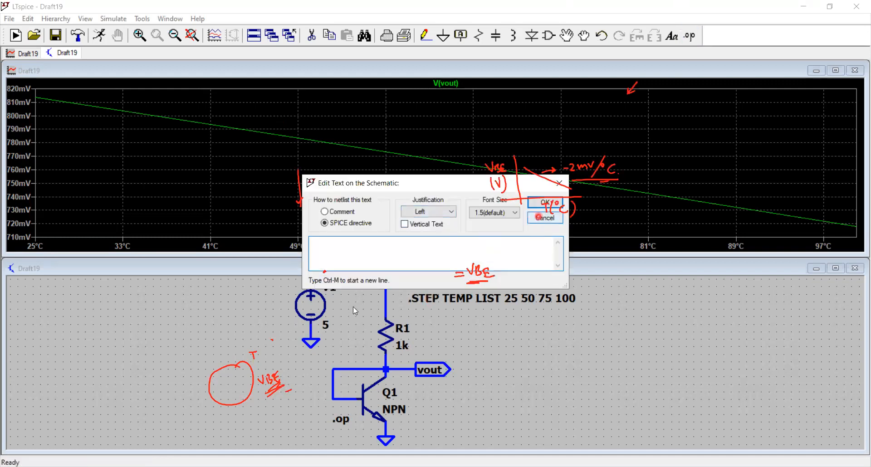
pyautogui.click(540, 218)
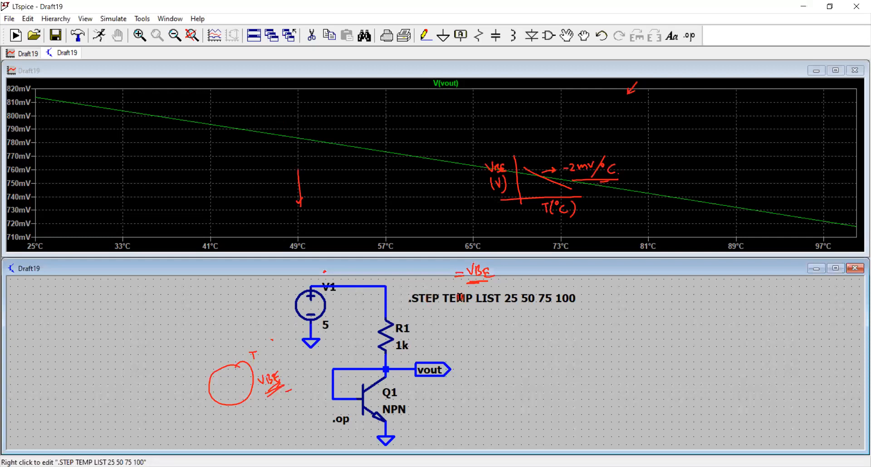
pyautogui.rightClick(460, 298)
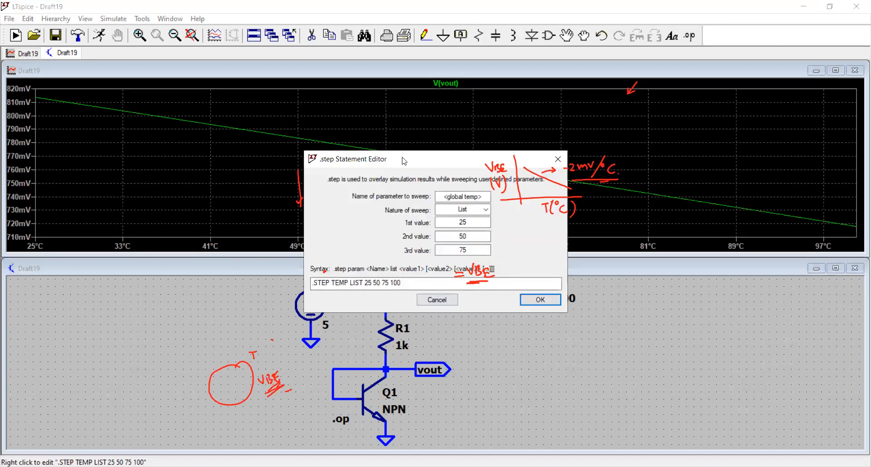
pyautogui.moveTo(404, 161); pyautogui.dragTo(148, 156)
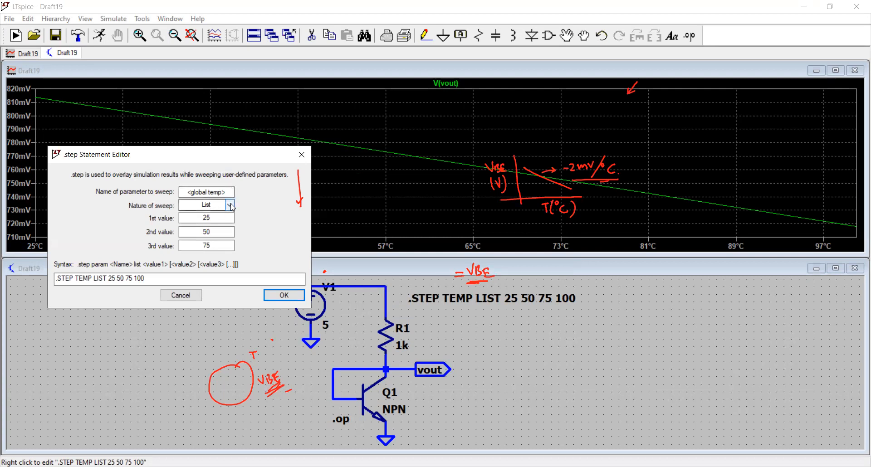
pyautogui.doubleClick(207, 218)
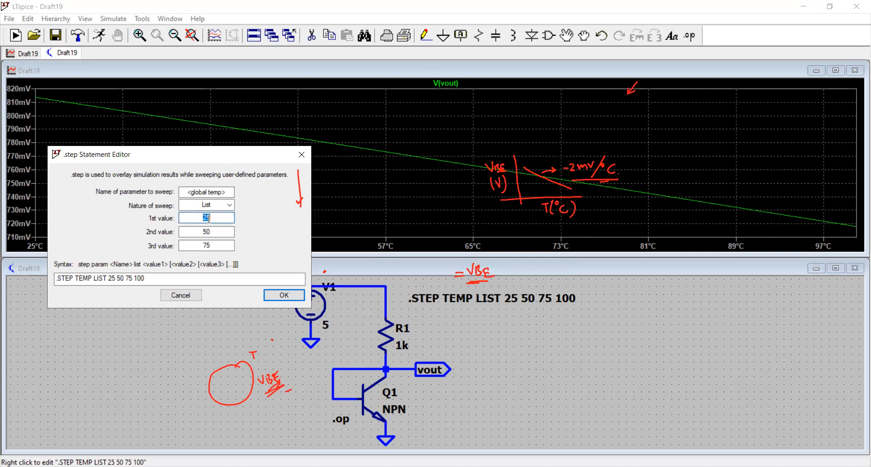
pyautogui.click(209, 231)
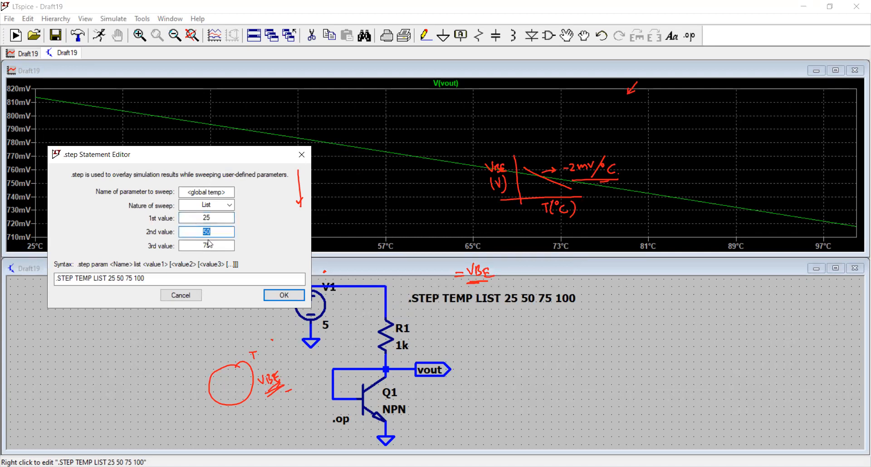
pyautogui.click(209, 244)
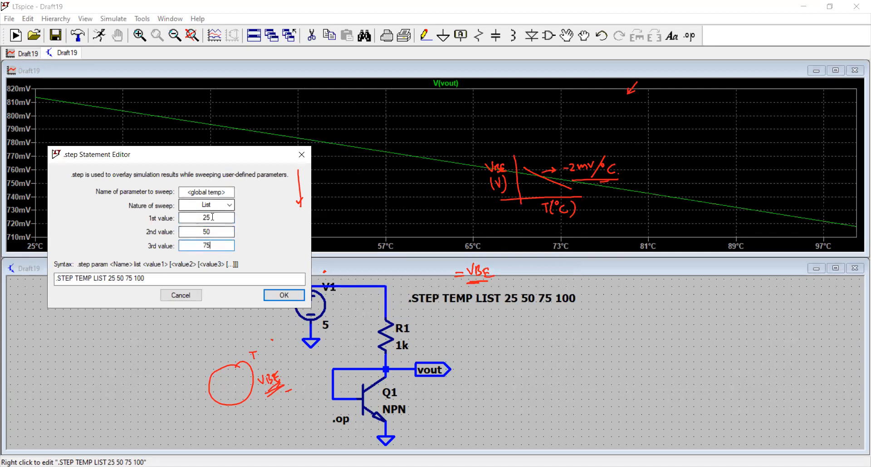
pyautogui.doubleClick(85, 279)
pyautogui.click(85, 278)
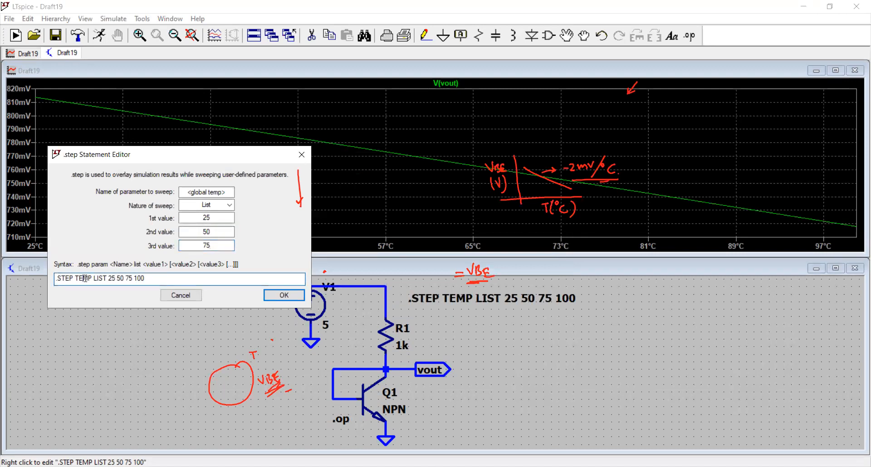
pyautogui.moveTo(151, 279); pyautogui.dragTo(48, 286)
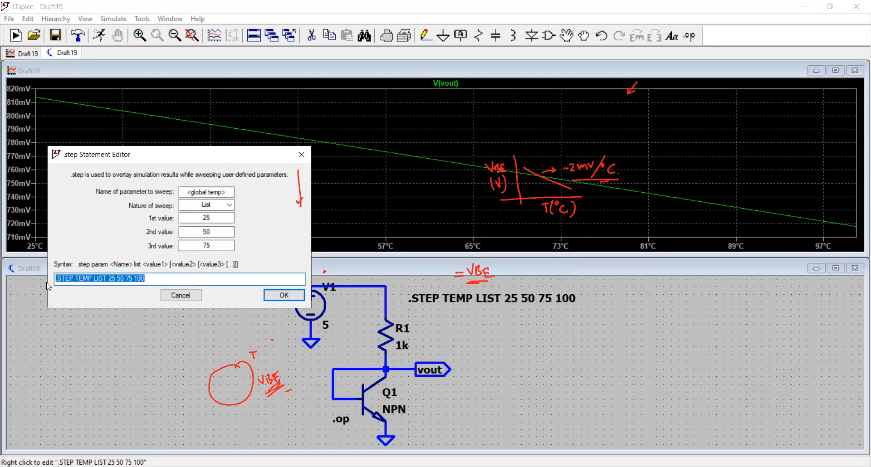
# - Change the temperature sweep to Linear from 25 to 100 with an increment of 5, and rerun the simulation
pyautogui.click(230, 206)
pyautogui.click(223, 214)
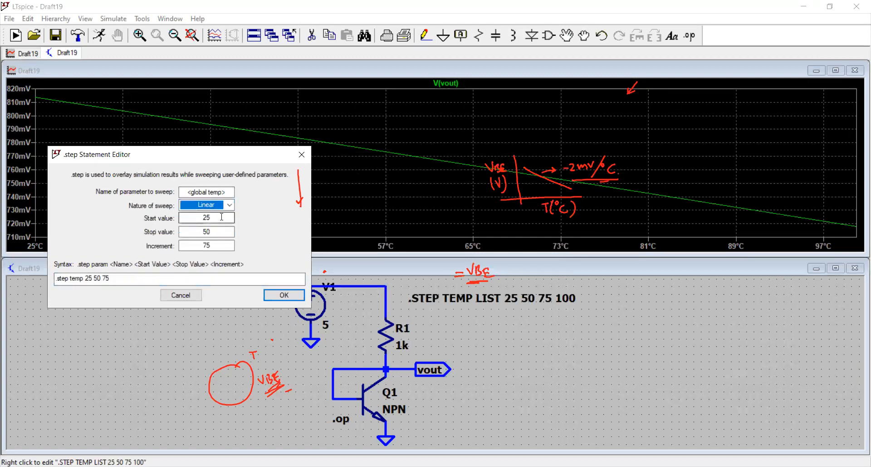
pyautogui.click(221, 218)
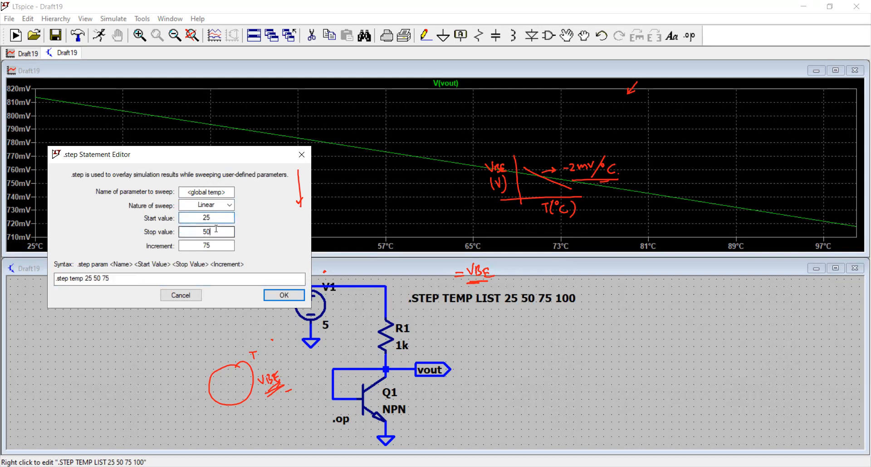
pyautogui.click(212, 244)
pyautogui.doubleClick(196, 233)
pyautogui.write('100')
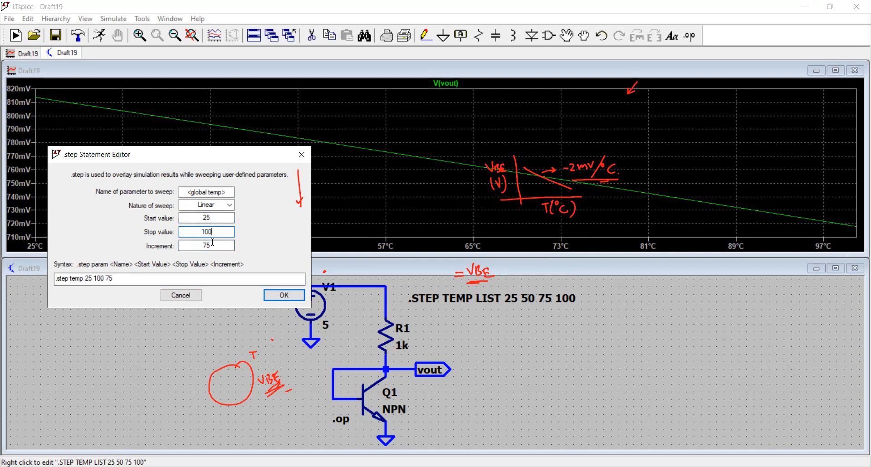
pyautogui.doubleClick(213, 242)
pyautogui.write('5')
pyautogui.click(215, 218)
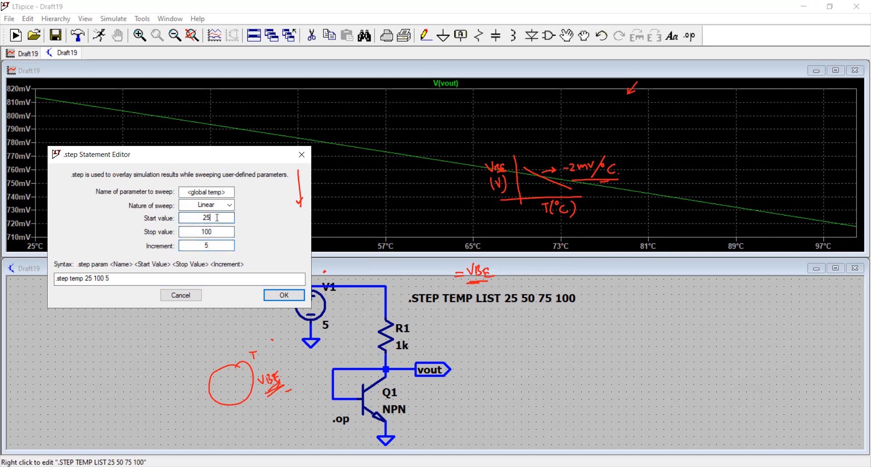
pyautogui.click(213, 232)
pyautogui.click(209, 244)
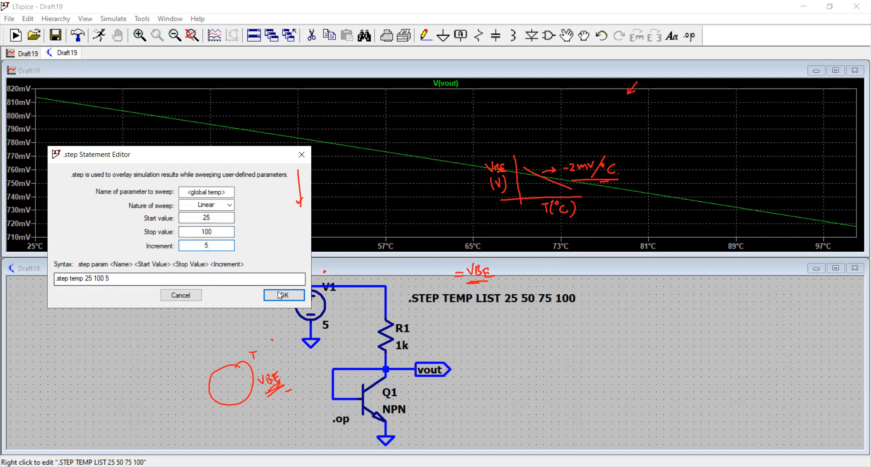
pyautogui.press('Return')
pyautogui.click(104, 39)
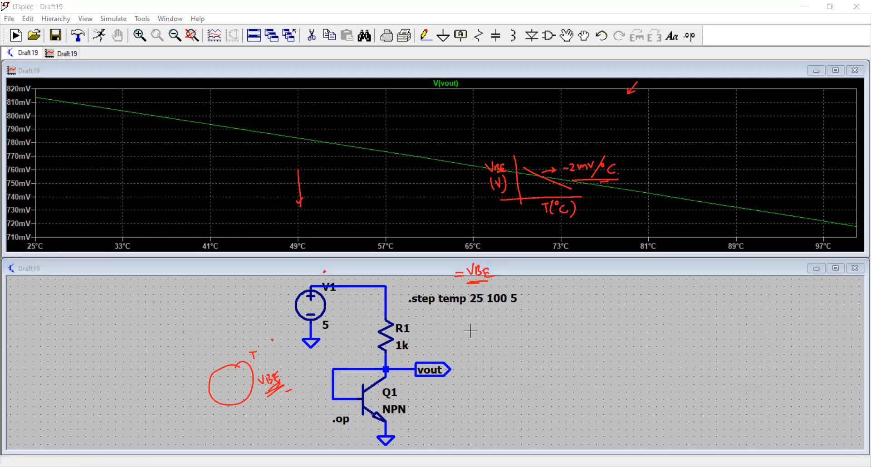
# - Set the linear temperature sweep's start value to -40 and stop value to 120, and rerun the simulation
pyautogui.rightClick(443, 299)
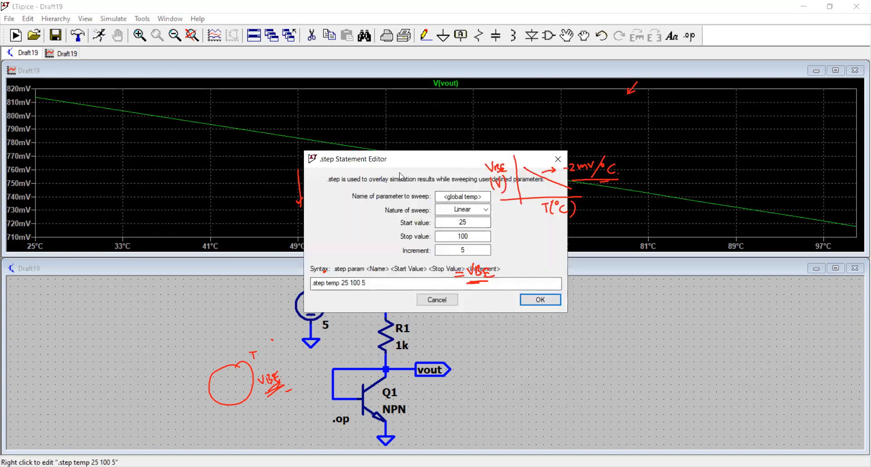
pyautogui.moveTo(399, 160); pyautogui.dragTo(144, 125)
pyautogui.click(231, 176)
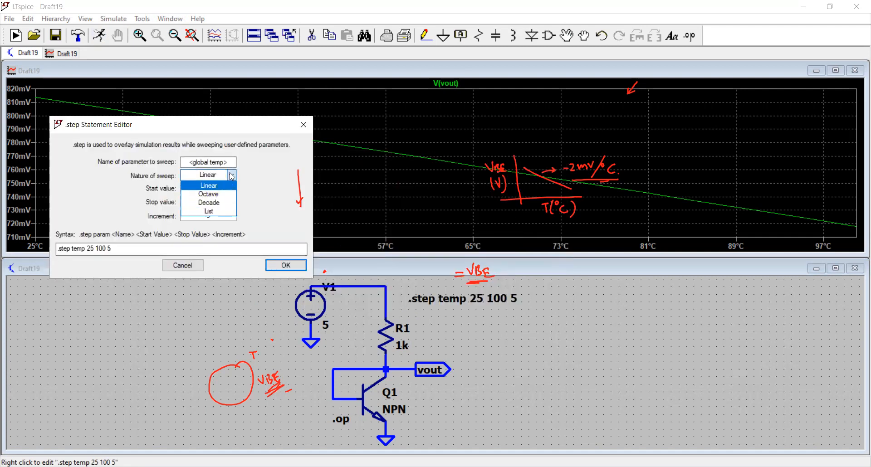
pyautogui.click(209, 185)
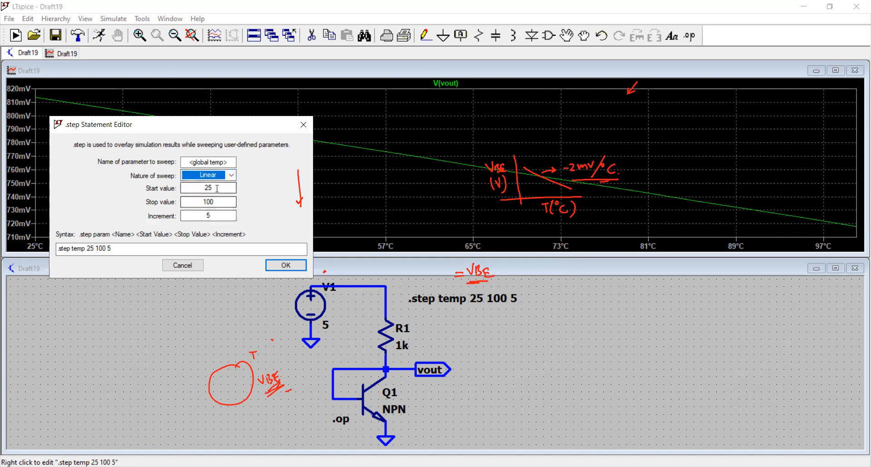
pyautogui.doubleClick(217, 188)
pyautogui.write('-40')
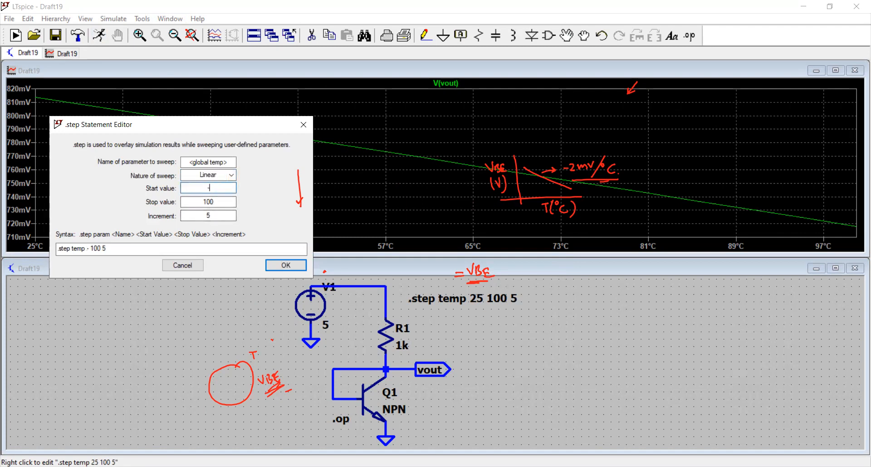
pyautogui.click(215, 201)
pyautogui.doubleClick(215, 201)
pyautogui.write('120')
pyautogui.click(216, 212)
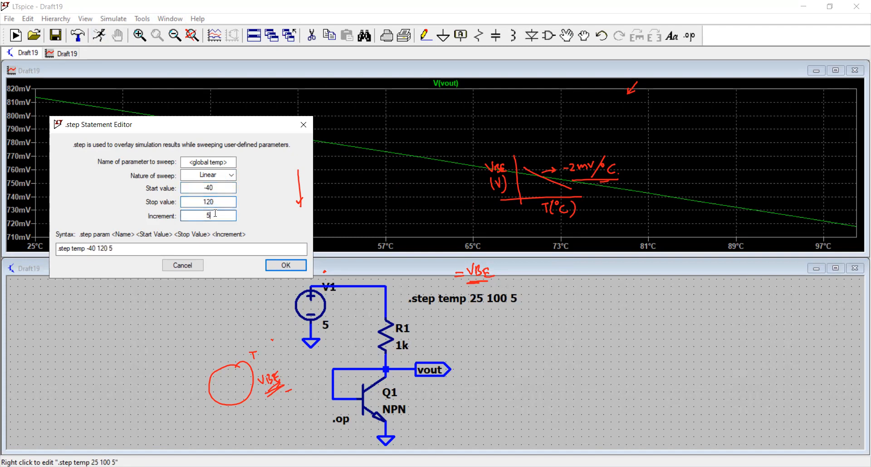
pyautogui.click(281, 272)
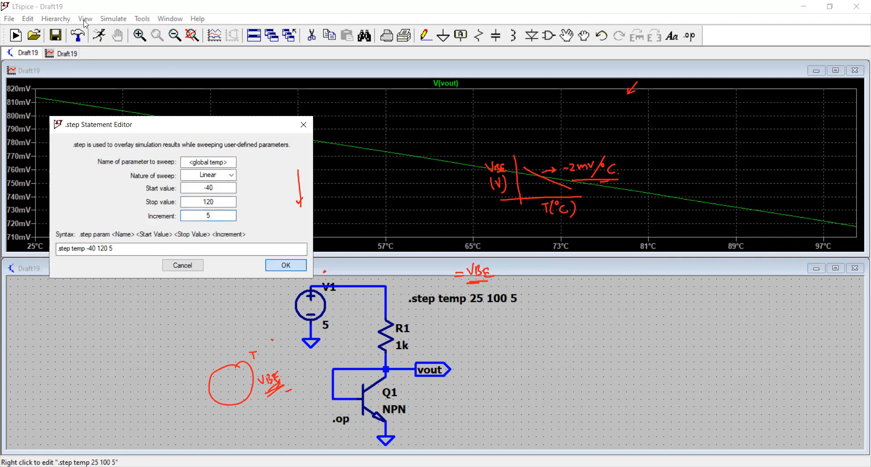
pyautogui.click(98, 36)
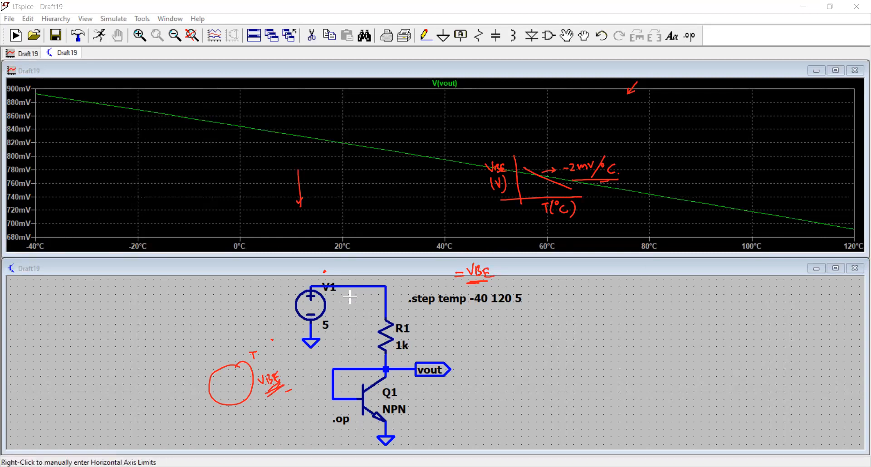
pyautogui.click(555, 300)
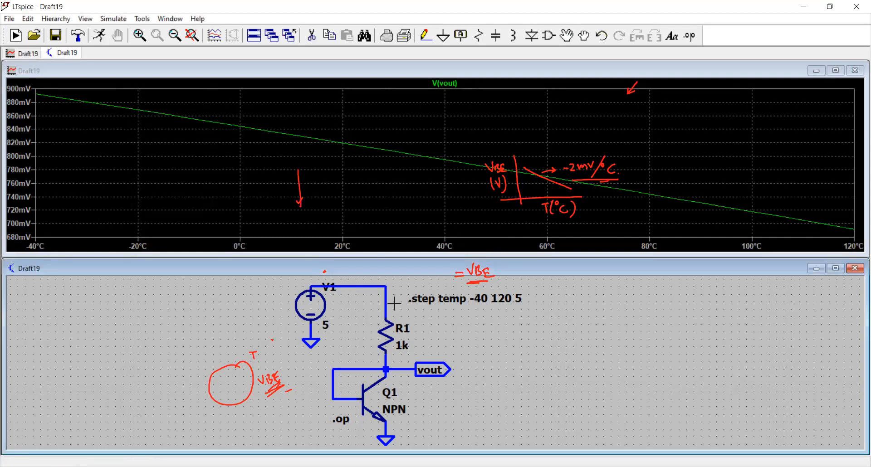